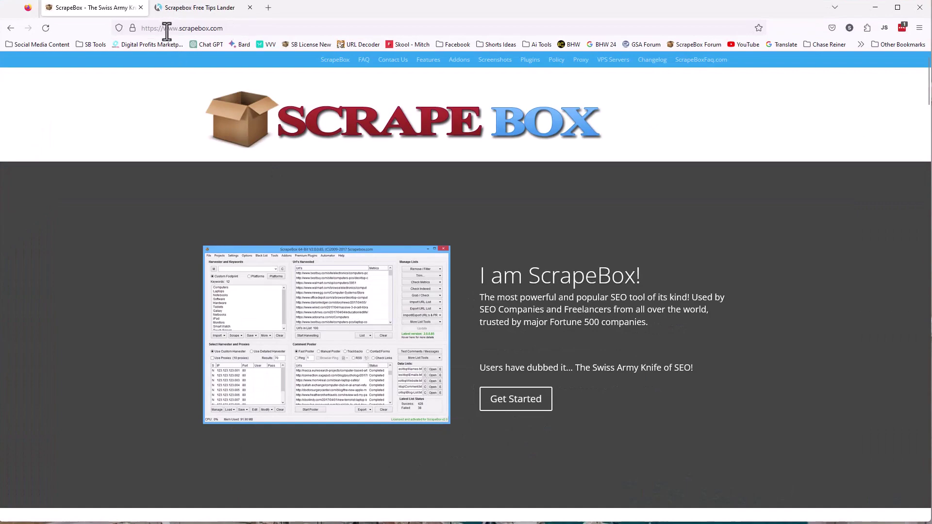
# - Scroll the ScrapeBox site, switch to the free tips sign-up tab and select the subtitle's closing words
pyautogui.scroll(-10, 185, 124)
pyautogui.scroll(-20, 187, 136)
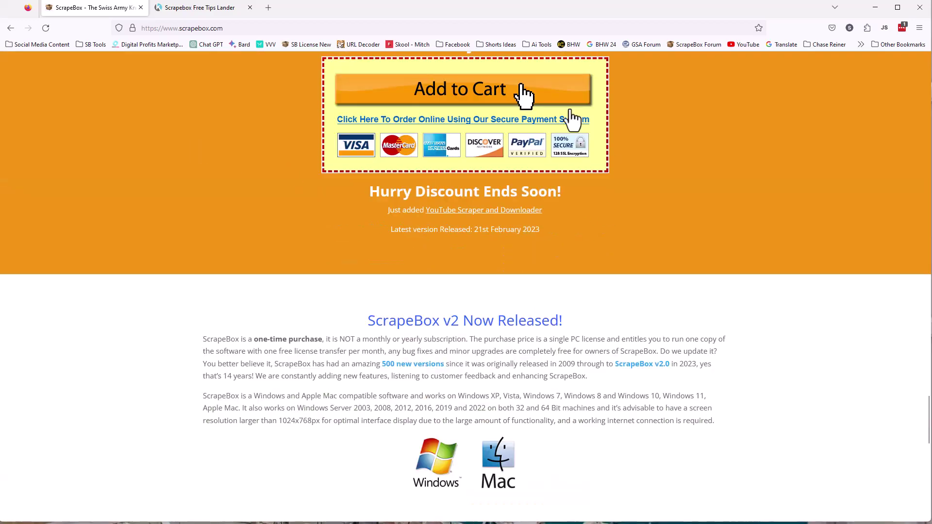
pyautogui.click(197, 9)
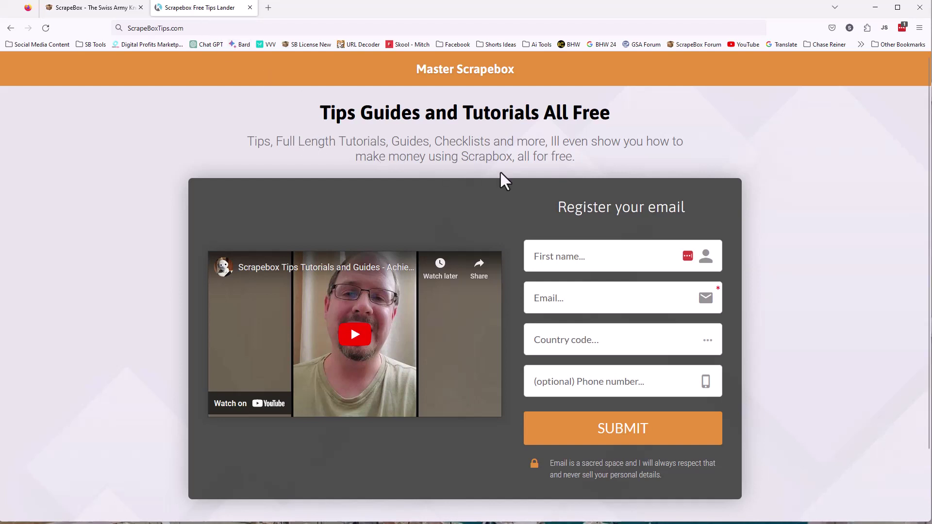
pyautogui.moveTo(366, 160); pyautogui.dragTo(602, 162)
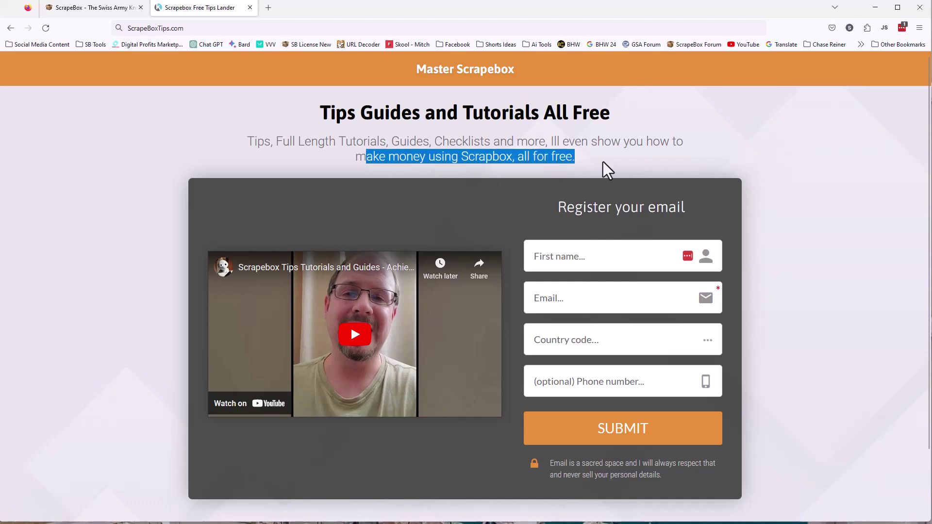
# - Minimize Firefox and nudge the ScrapeBox V2.1.0.38 beta 5 window slightly left
pyautogui.click(878, 5)
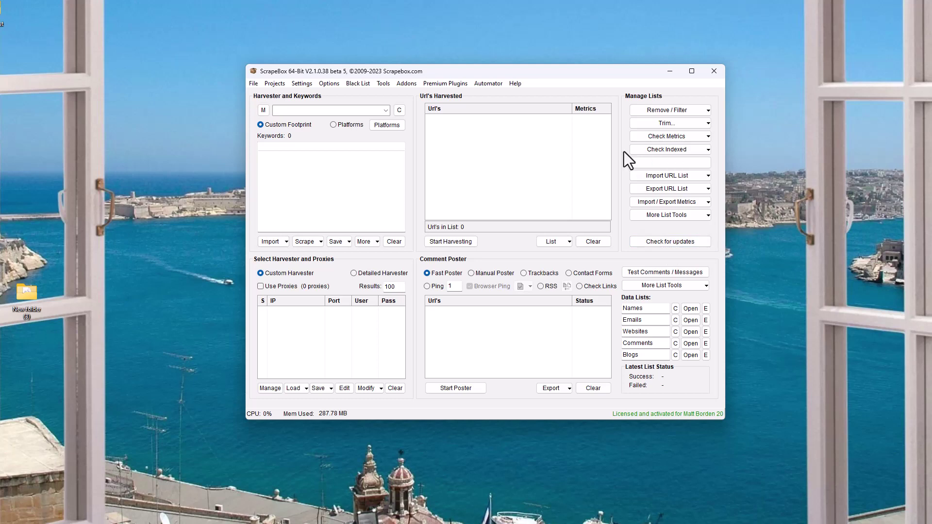
pyautogui.moveTo(485, 72); pyautogui.dragTo(469, 71)
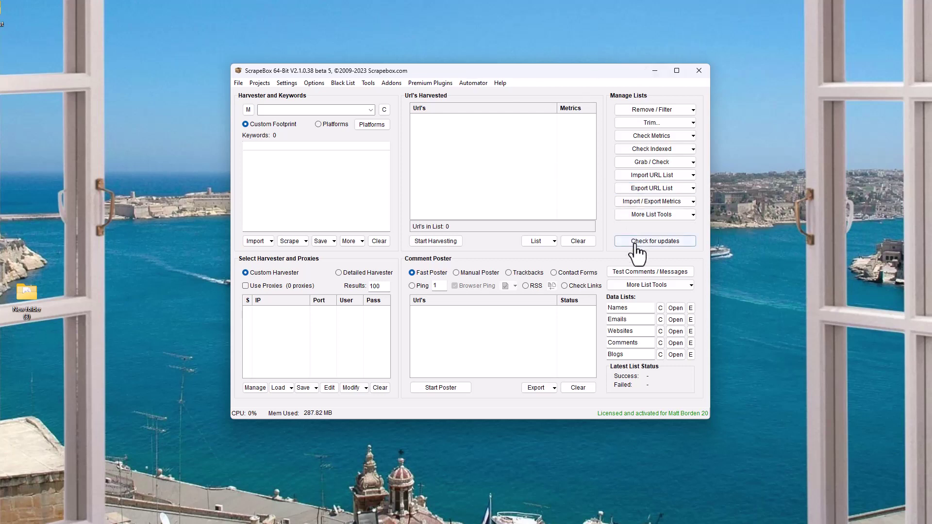
# - Confirm running the update tool and centre the System Updater window on screen
pyautogui.click(662, 242)
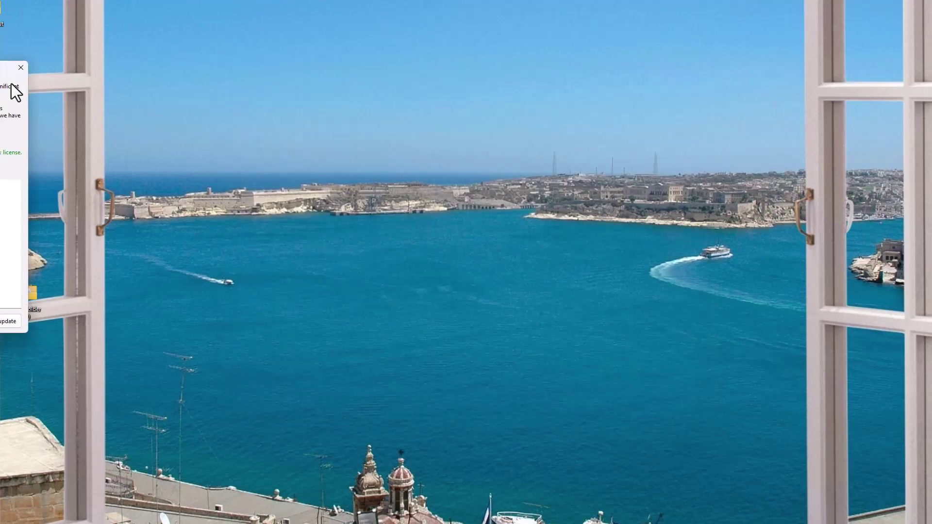
pyautogui.moveTo(0, 70); pyautogui.dragTo(508, 100)
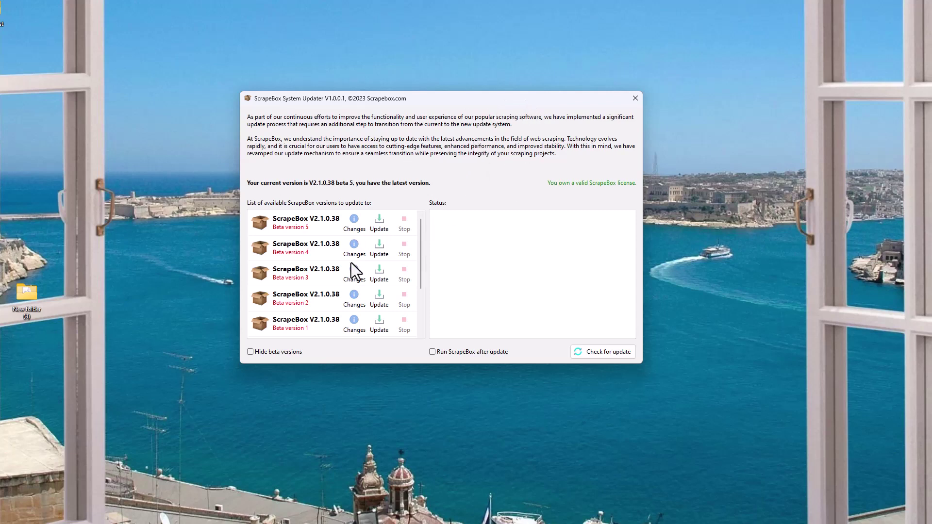
# - Scroll through the version list, covering V2.1.0.38 betas 1–5 and releases V2.1.0.37–V2.1.0.35
pyautogui.scroll(-2, 351, 274)
pyautogui.scroll(-1, 351, 274)
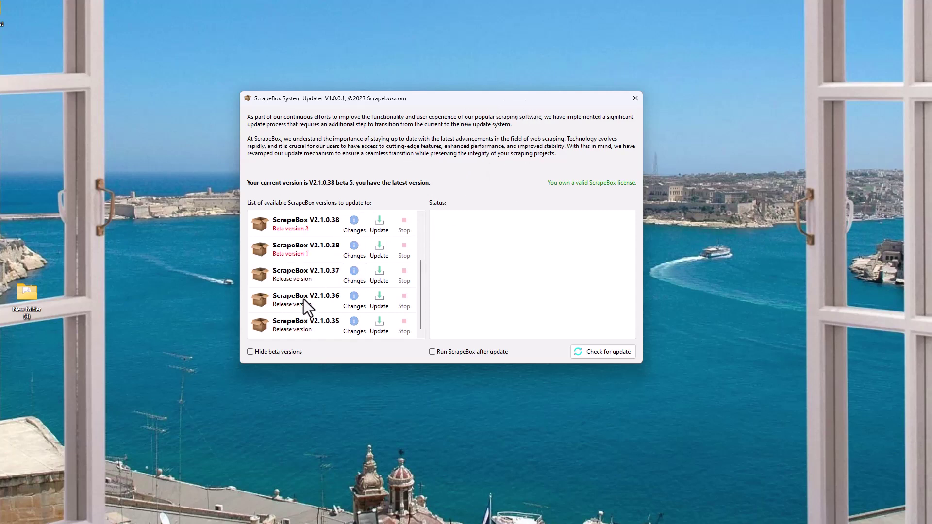
pyautogui.scroll(3, 313, 310)
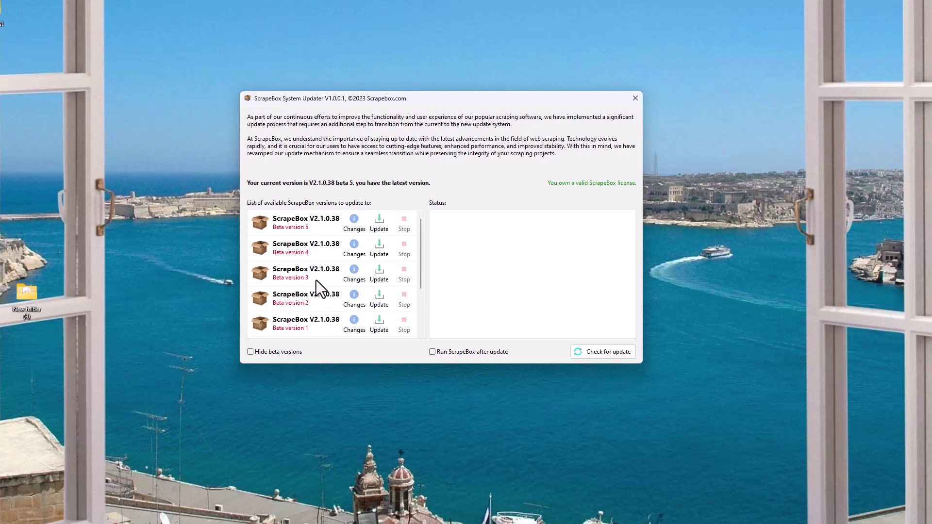
pyautogui.scroll(-3, 296, 233)
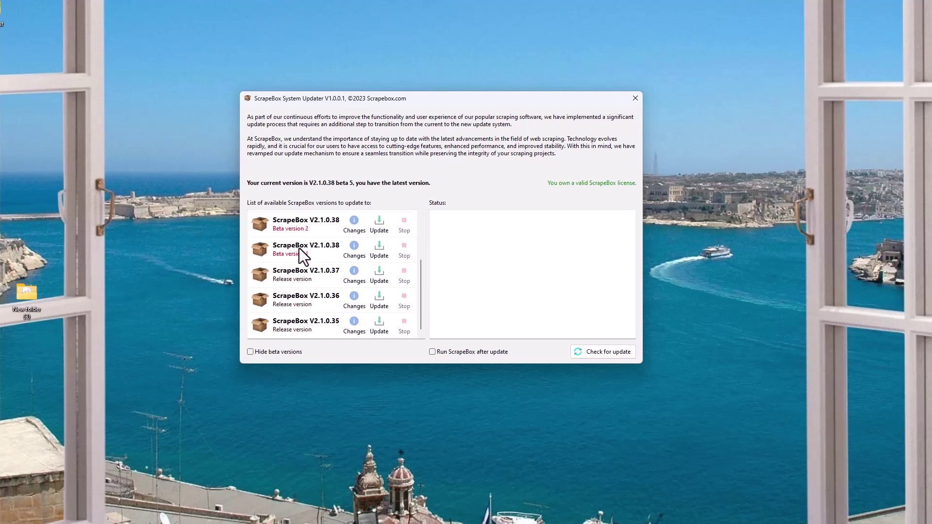
pyautogui.scroll(2, 295, 321)
pyautogui.scroll(-2, 295, 321)
pyautogui.scroll(3, 306, 282)
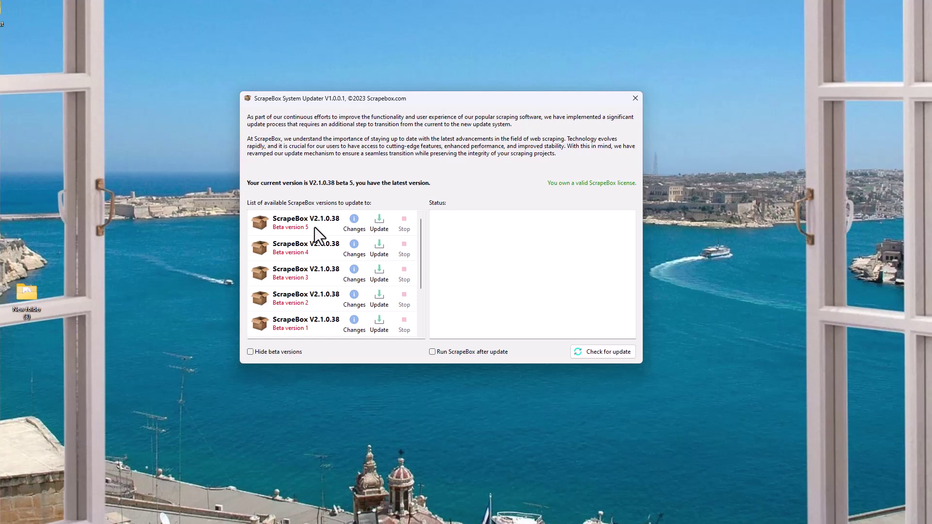
pyautogui.scroll(-2, 320, 257)
pyautogui.scroll(2, 321, 282)
pyautogui.scroll(-3, 327, 235)
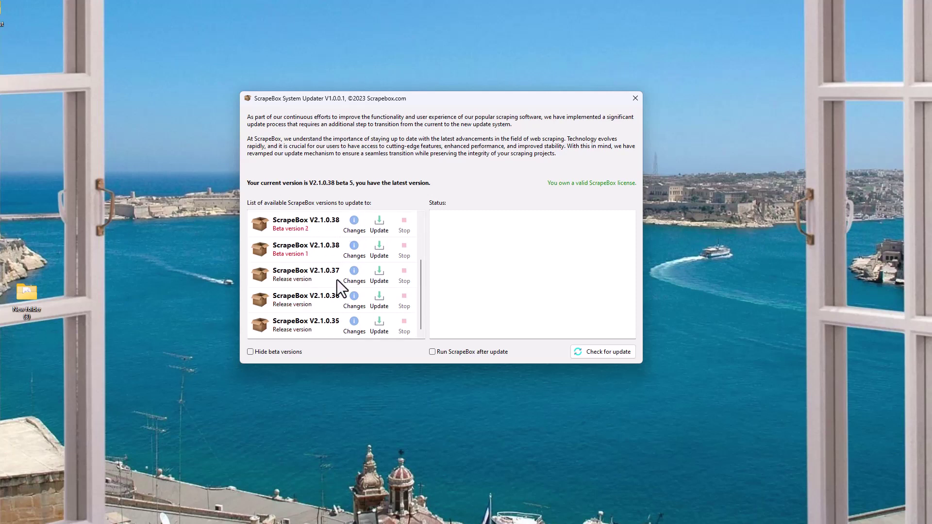
pyautogui.scroll(3, 336, 243)
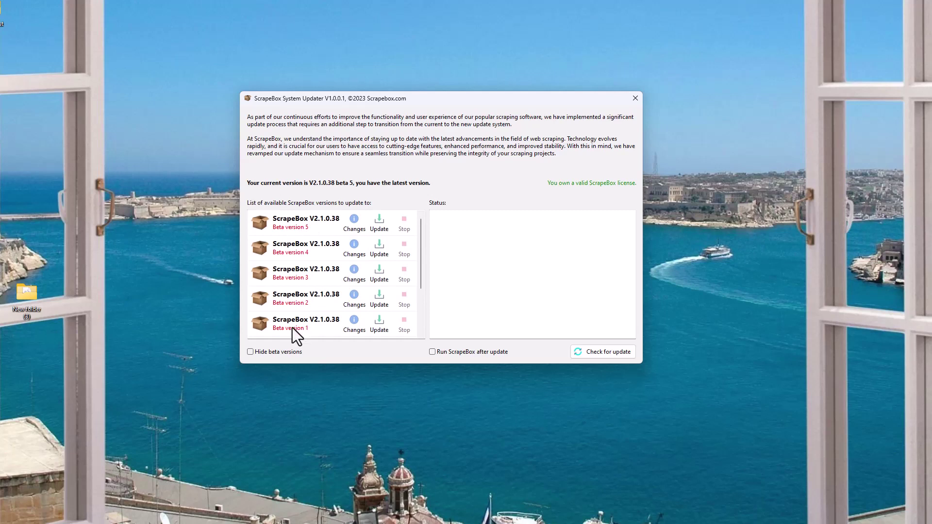
# - Show the V2.1.0.38 beta 5 changelog in the updater
pyautogui.click(356, 232)
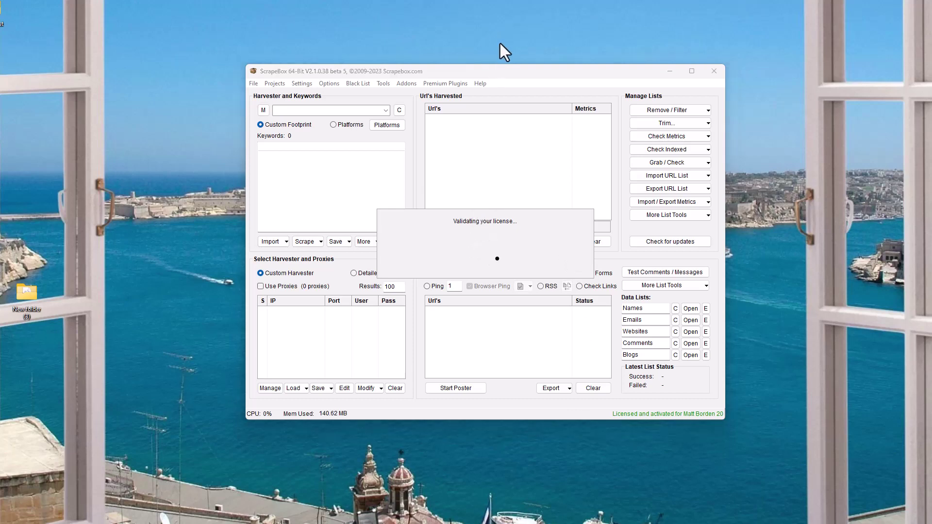
# - Show the available 64-bit addons, select Domain Resolver (2.0.8 vs server 2.0.9), and scroll the list
pyautogui.moveTo(523, 73); pyautogui.dragTo(474, 73)
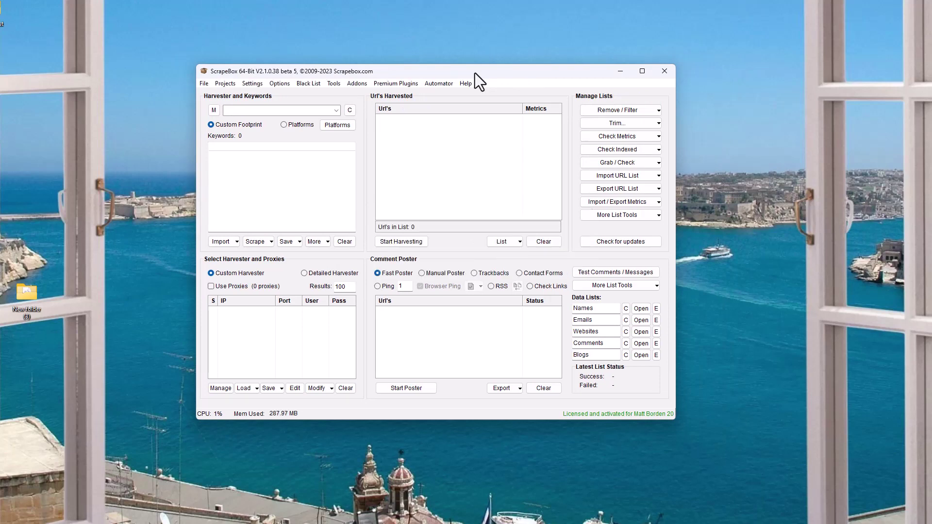
pyautogui.click(366, 87)
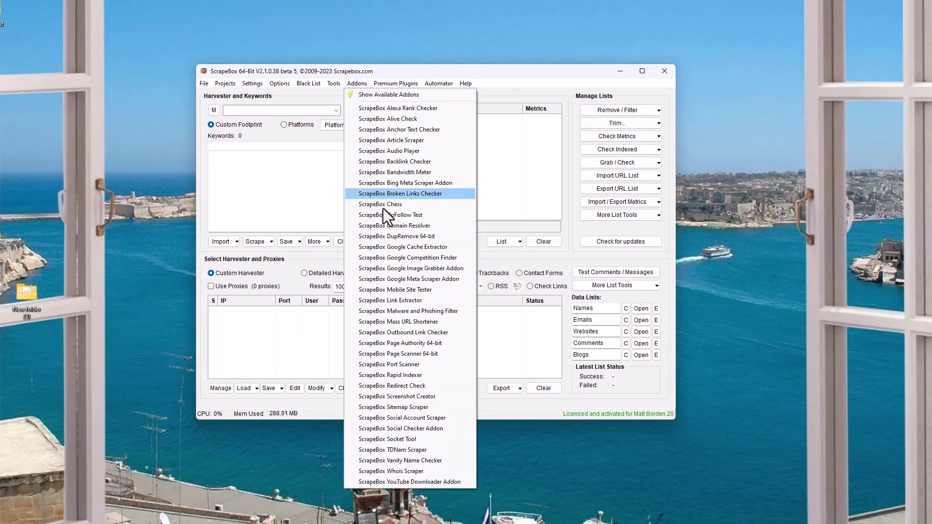
pyautogui.click(396, 83)
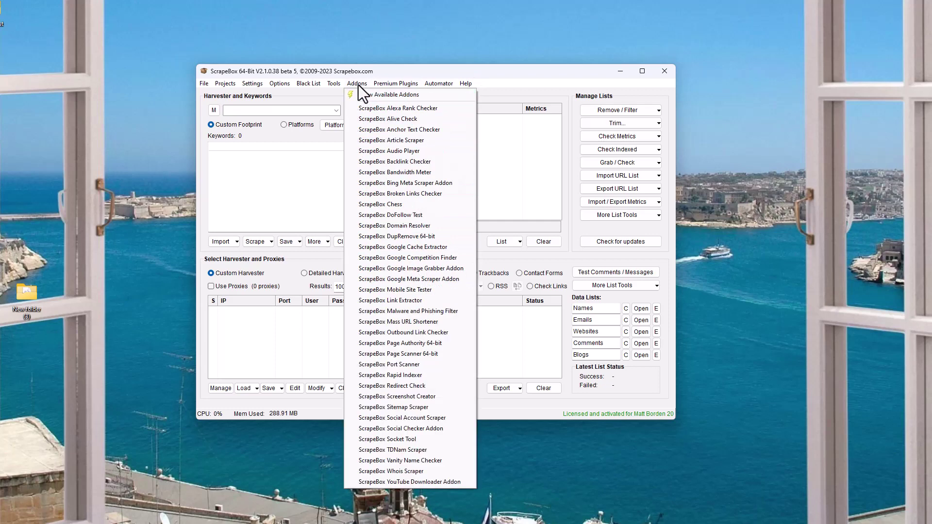
pyautogui.click(363, 100)
pyautogui.click(381, 246)
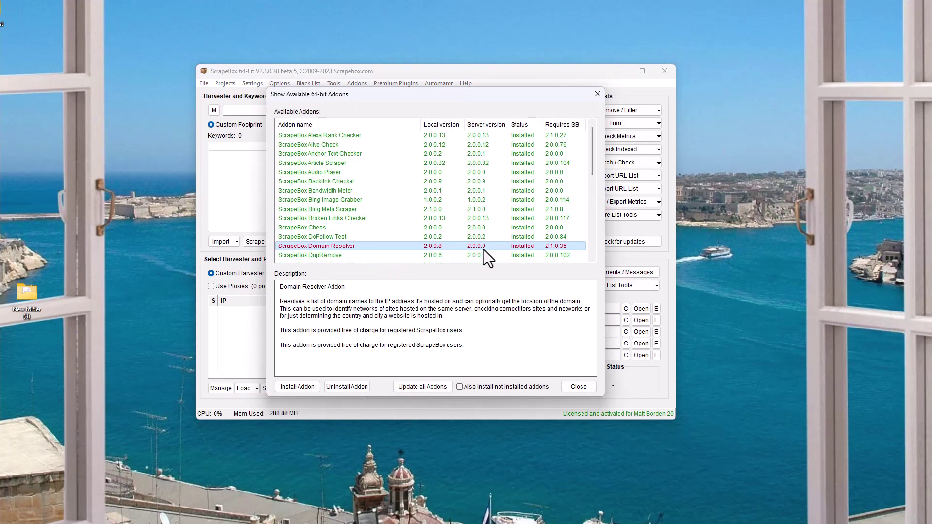
pyautogui.scroll(-2, 483, 249)
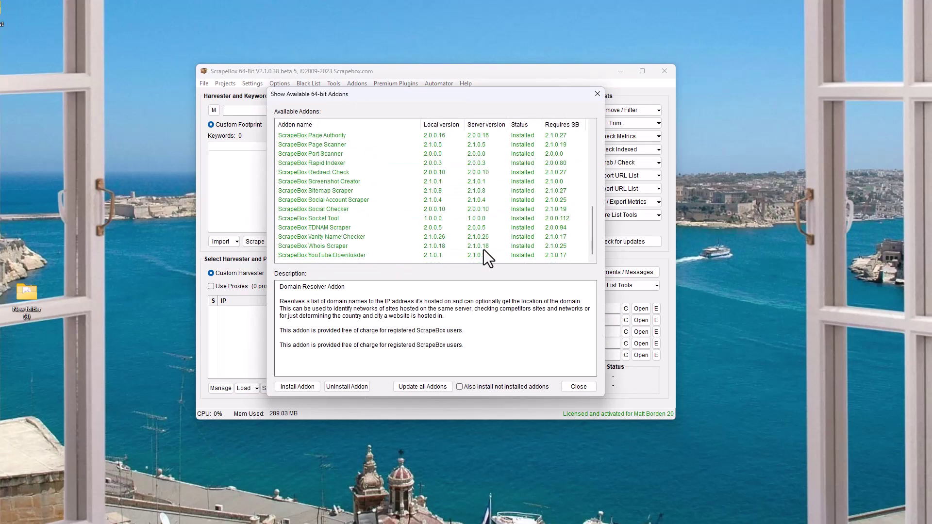
pyautogui.scroll(1, 485, 249)
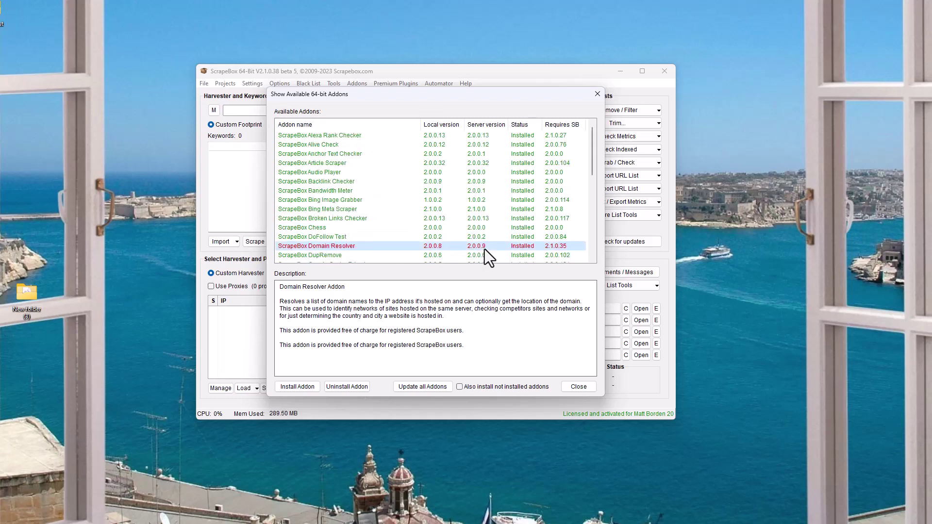
pyautogui.scroll(-10, 410, 158)
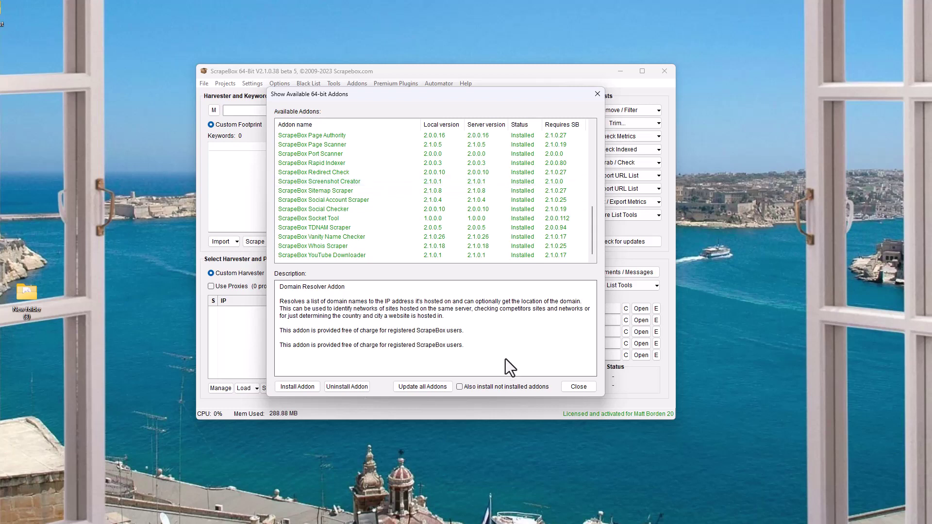
# - Close the addons list, then review the available 64-bit premium plugins list and close it
pyautogui.click(580, 387)
pyautogui.click(394, 85)
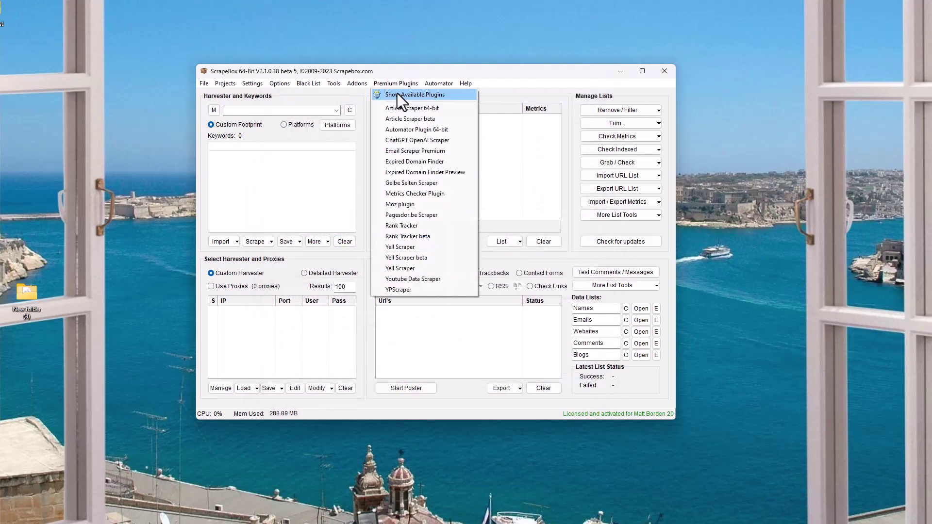
pyautogui.click(399, 95)
pyautogui.scroll(-1, 391, 181)
pyautogui.scroll(1, 391, 185)
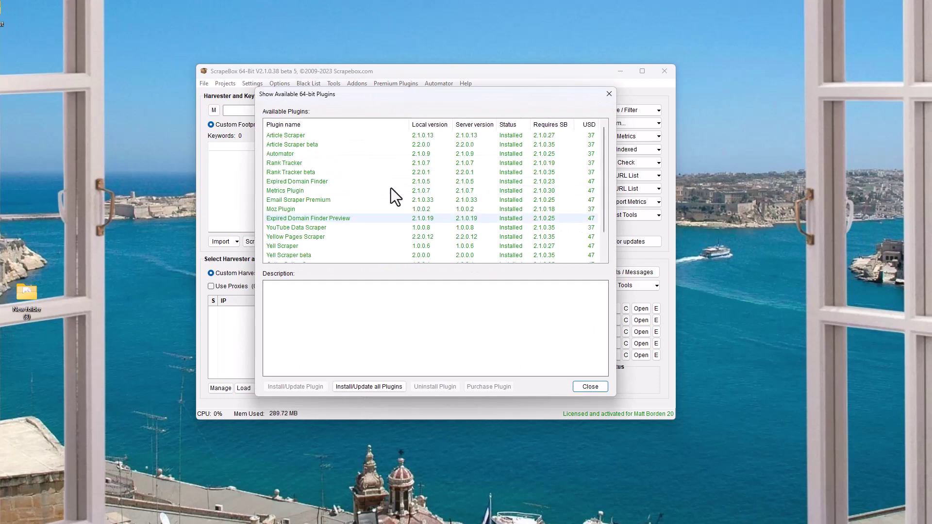
pyautogui.click(588, 386)
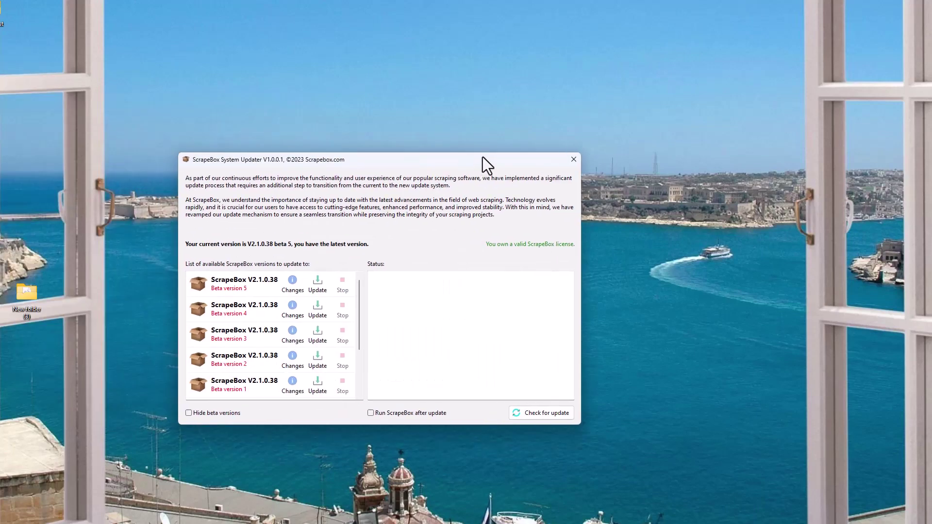
# - Move the System Updater window from the left edge to the screen centre
pyautogui.moveTo(483, 157); pyautogui.dragTo(520, 106)
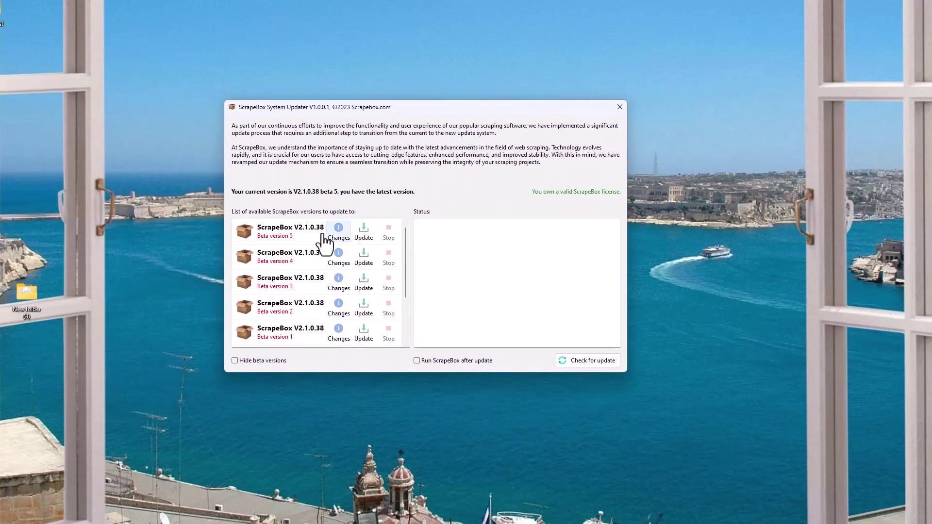
# - Read the V2.1.0.38 beta 4, 1, 2, 3 and 4 changelogs, ending on beta 5's Google harvester fix
pyautogui.click(339, 257)
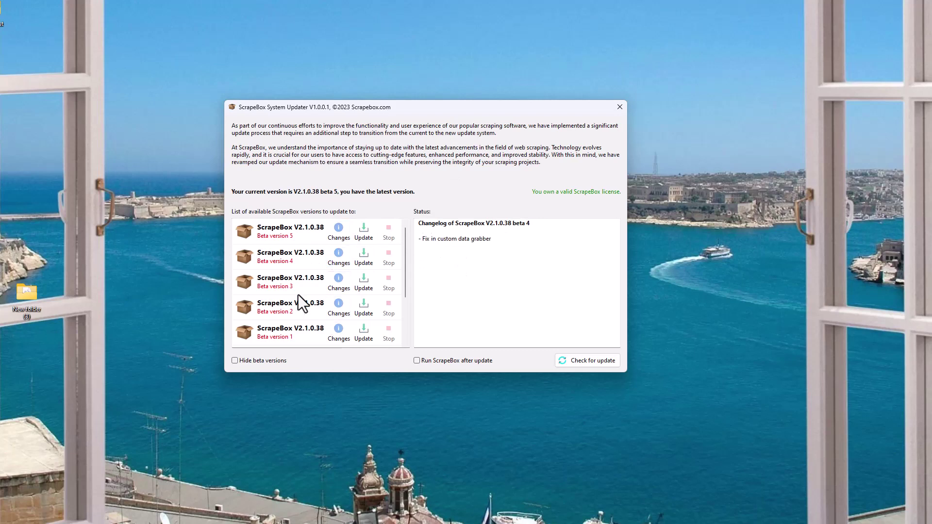
pyautogui.scroll(-3, 337, 299)
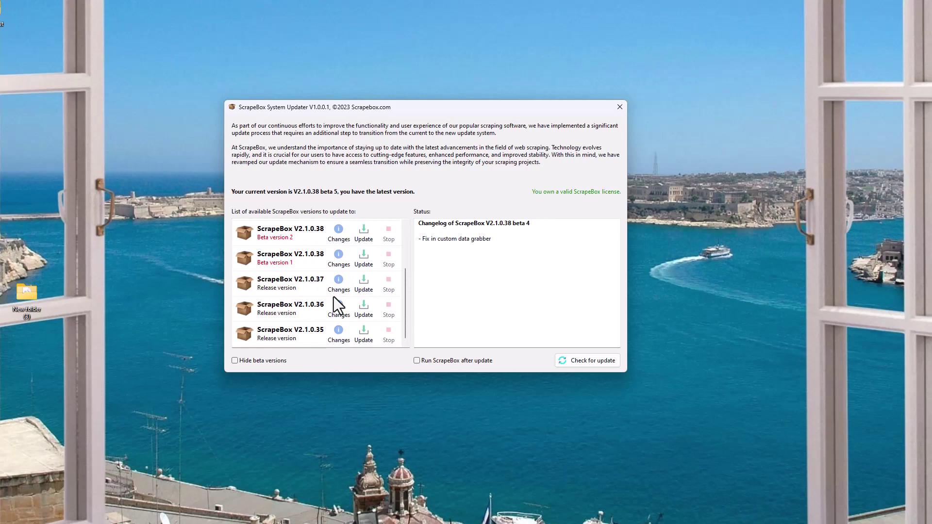
pyautogui.scroll(2, 334, 296)
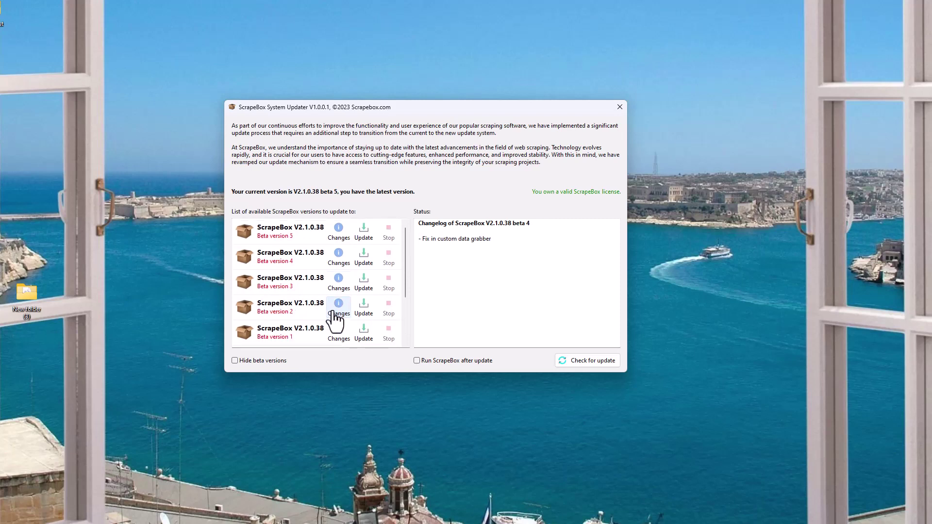
pyautogui.click(338, 306)
pyautogui.click(339, 286)
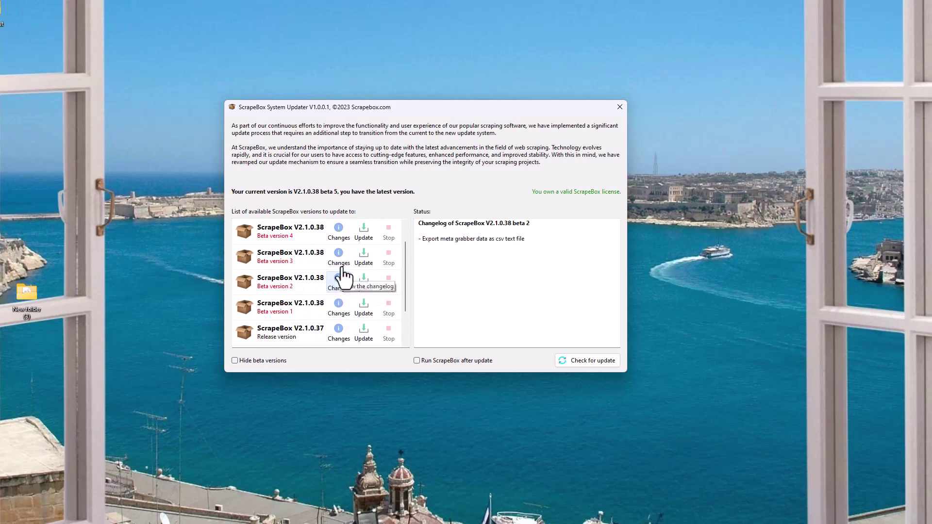
pyautogui.click(345, 265)
pyautogui.click(339, 232)
pyautogui.scroll(1, 342, 271)
pyautogui.click(339, 229)
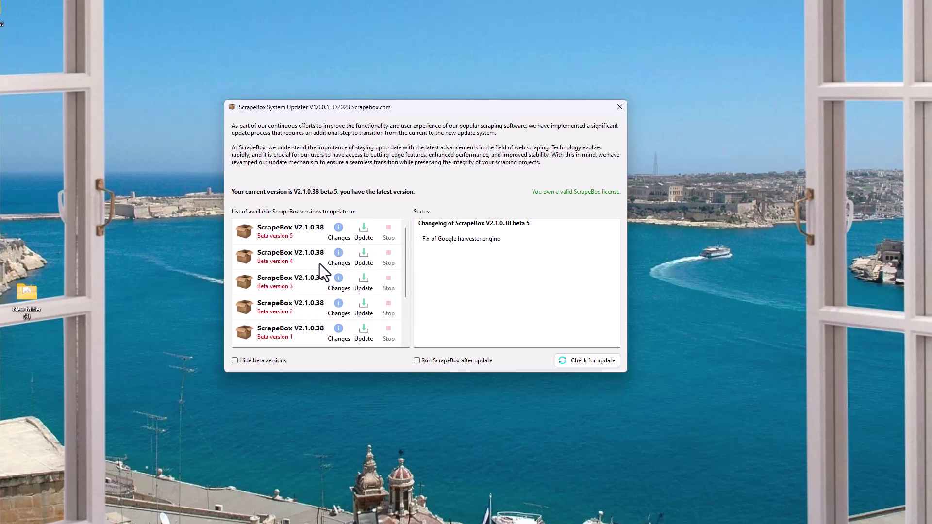
pyautogui.scroll(-2, 319, 265)
# - Update to release V2.1.0.37 from the version list and confirm the downgrade
pyautogui.scroll(1, 317, 265)
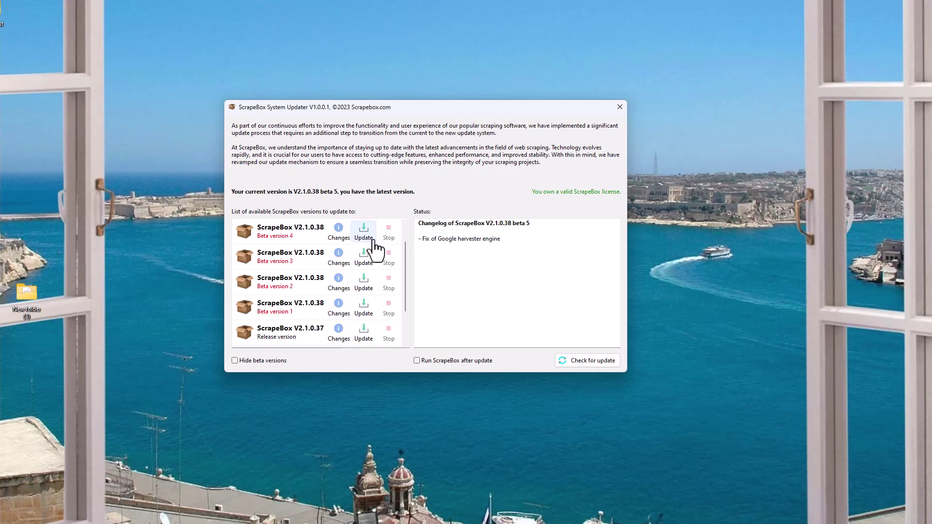
pyautogui.scroll(-1, 295, 306)
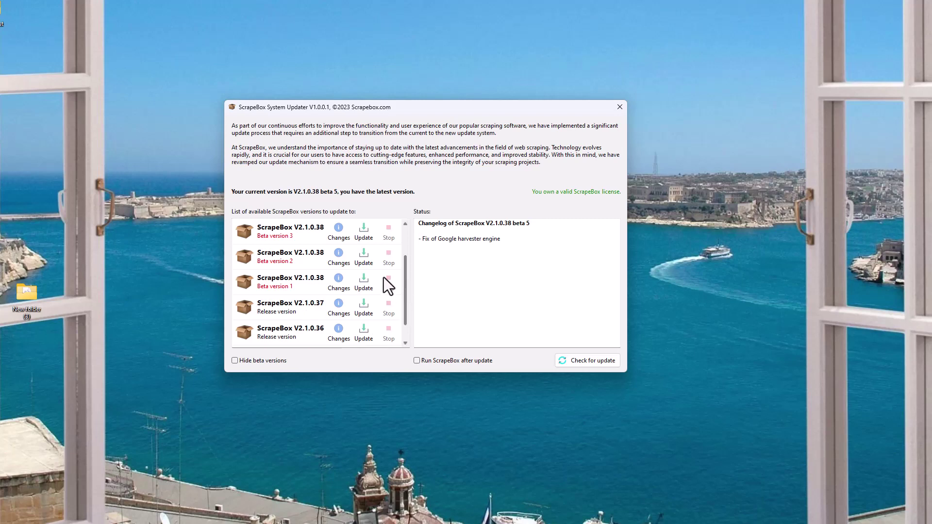
pyautogui.scroll(-1, 340, 279)
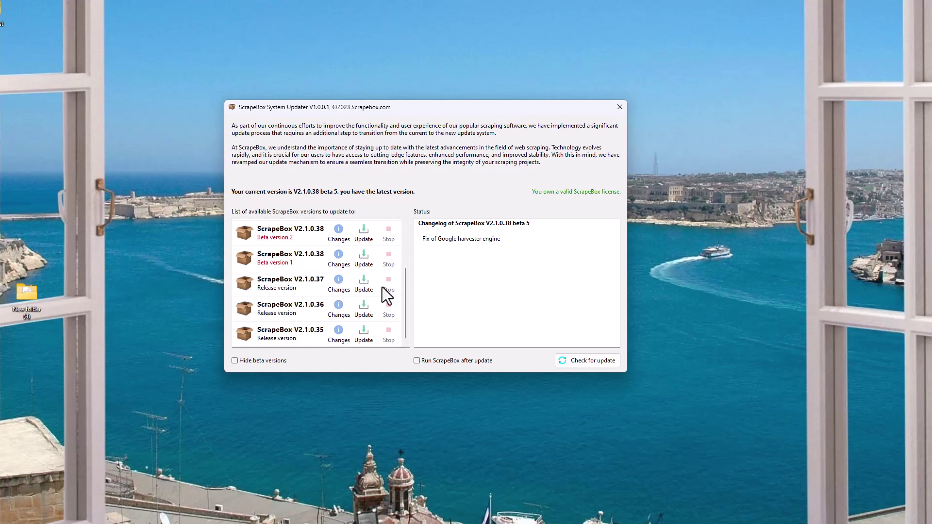
pyautogui.click(364, 284)
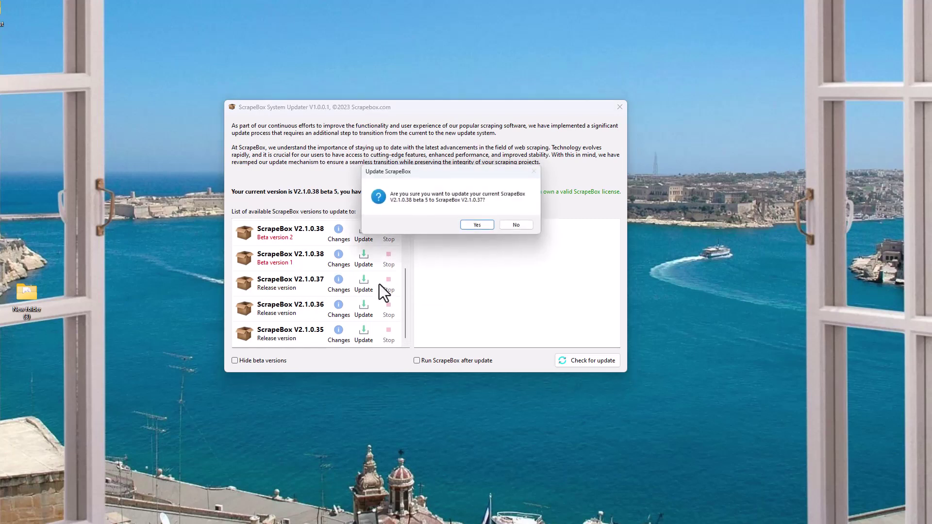
pyautogui.click(480, 226)
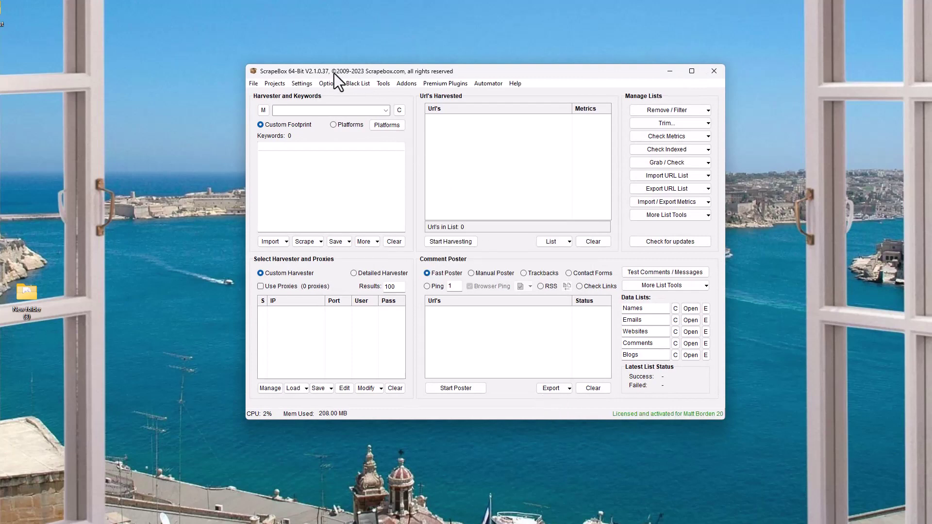
# - Update ScrapeBox from V2.1.0.37 to V2.1.0.38 beta 5, set to relaunch after updating
pyautogui.click(671, 245)
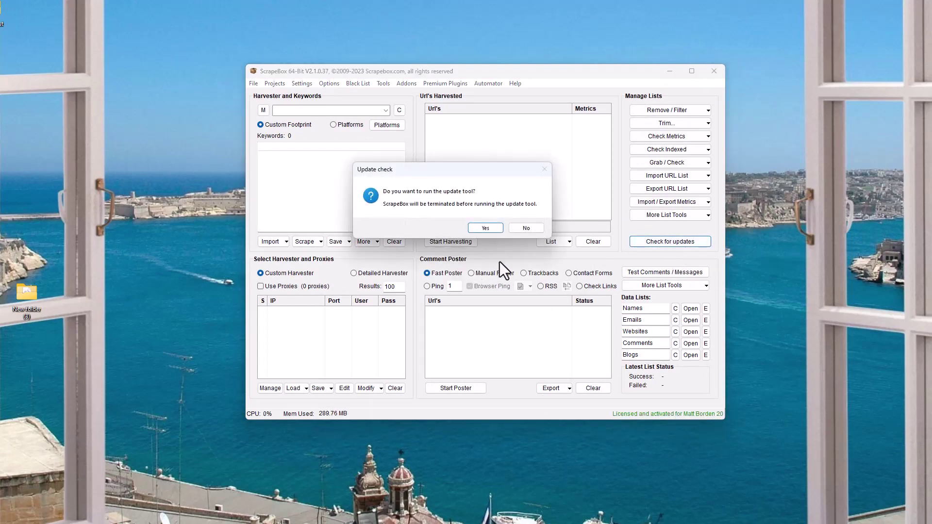
pyautogui.click(490, 228)
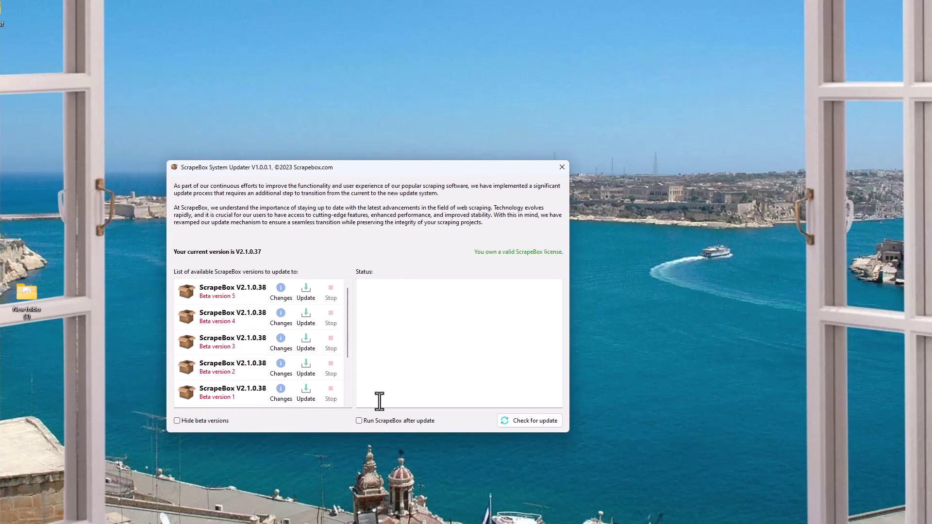
pyautogui.click(381, 421)
pyautogui.click(306, 291)
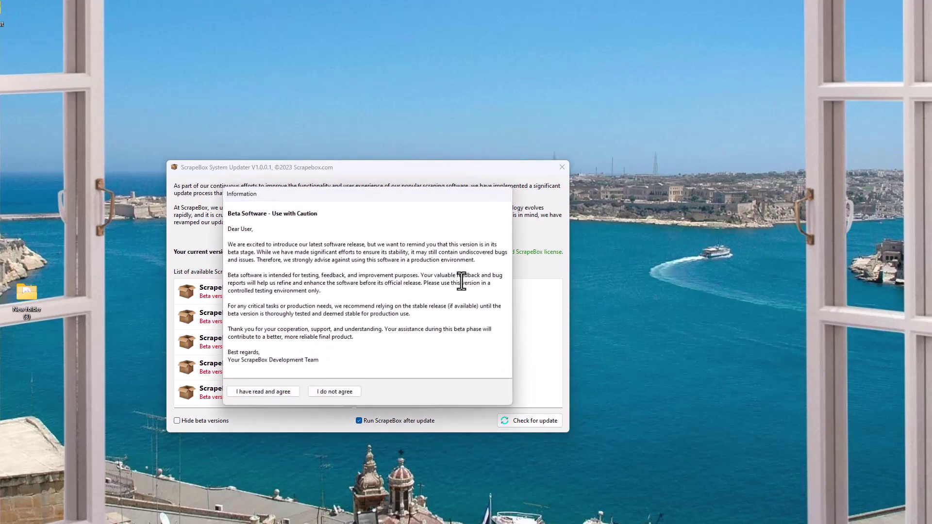
pyautogui.click(273, 393)
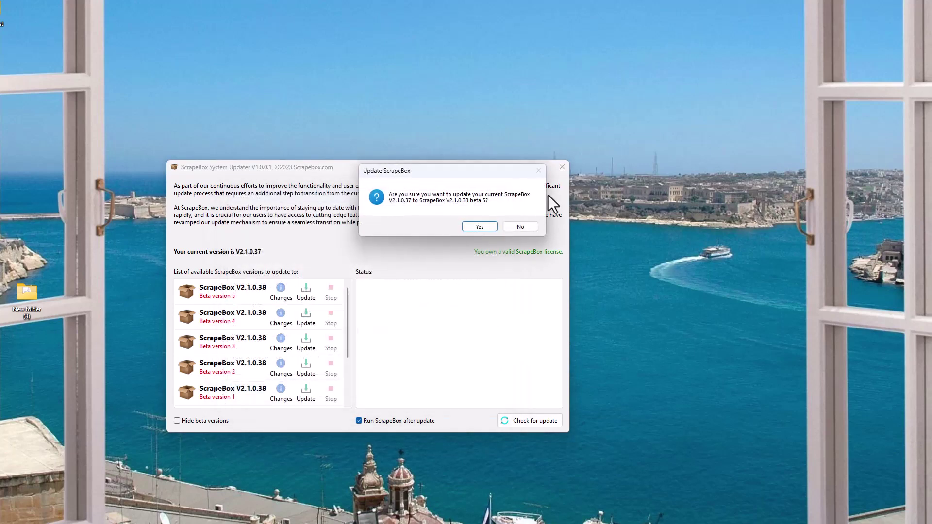
pyautogui.click(476, 224)
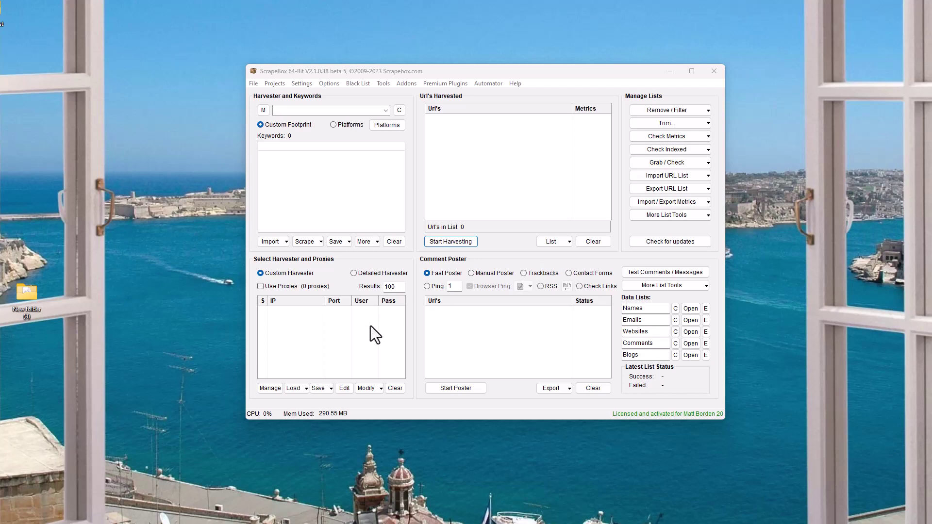
# - Exit ScrapeBox and run sbupdater.exe from the Scrapebox 10-1-19 folder
pyautogui.hotkey('alt', 'Tab')
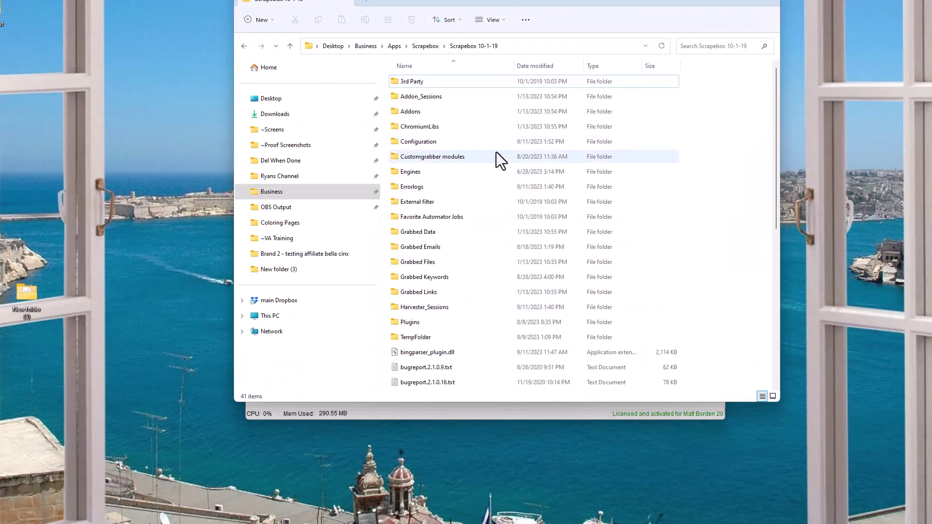
pyautogui.scroll(-7, 447, 305)
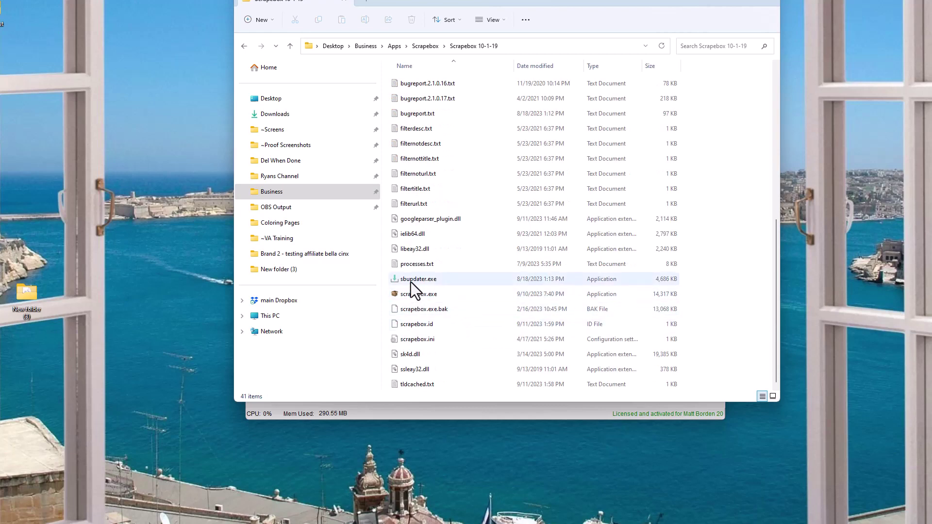
pyautogui.click(428, 413)
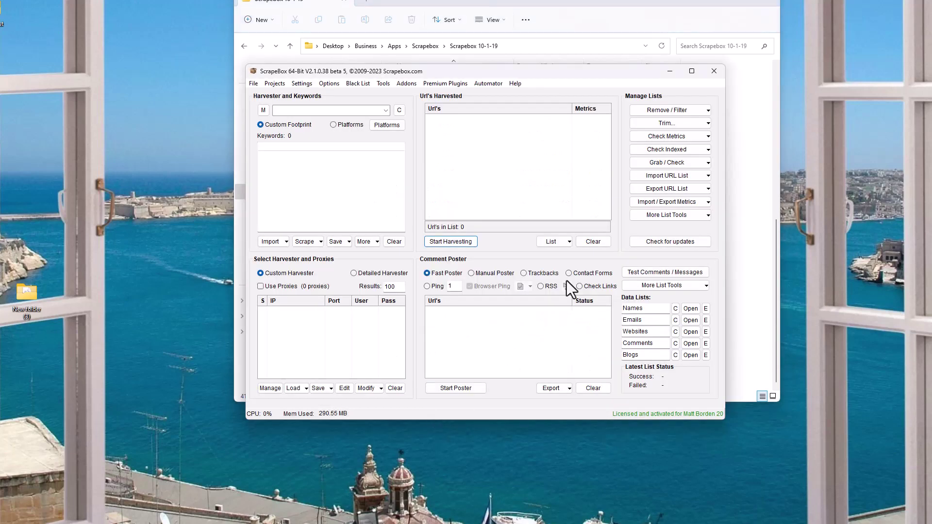
pyautogui.click(712, 74)
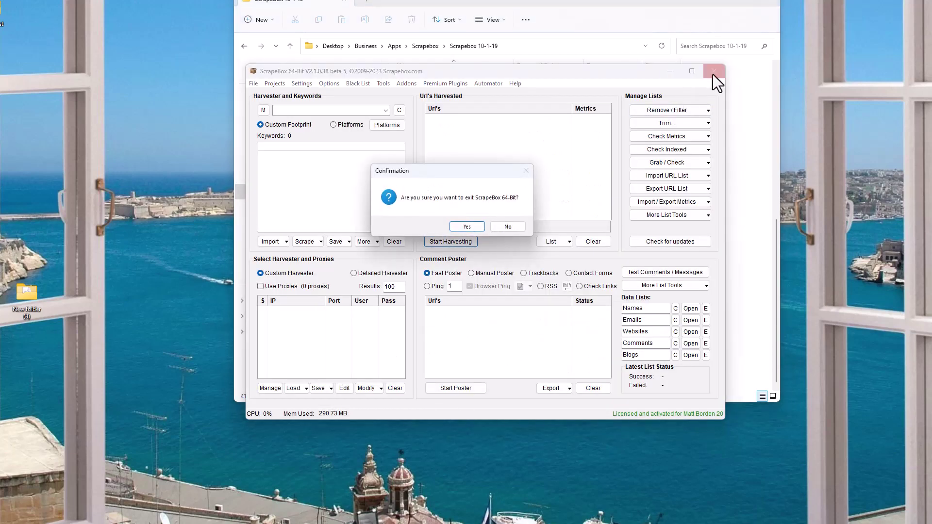
pyautogui.click(461, 225)
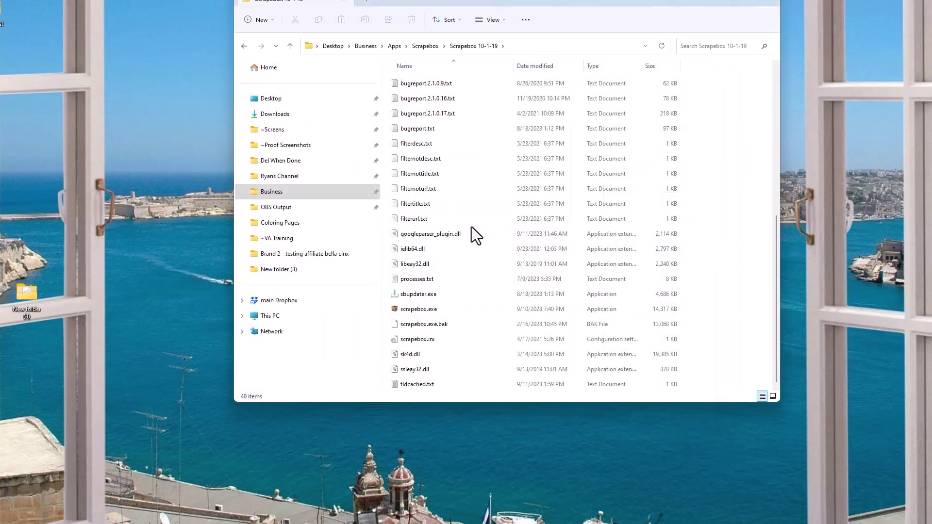
pyautogui.doubleClick(416, 294)
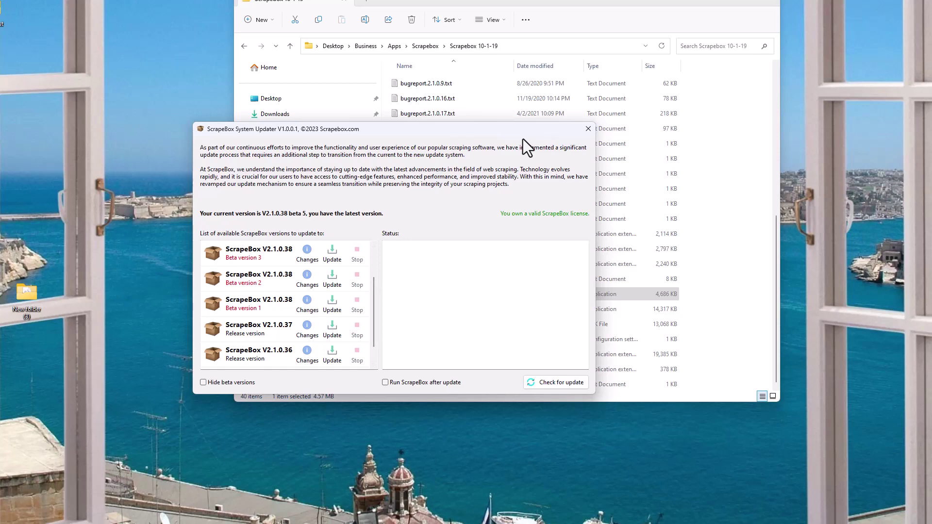
pyautogui.scroll(2, 333, 291)
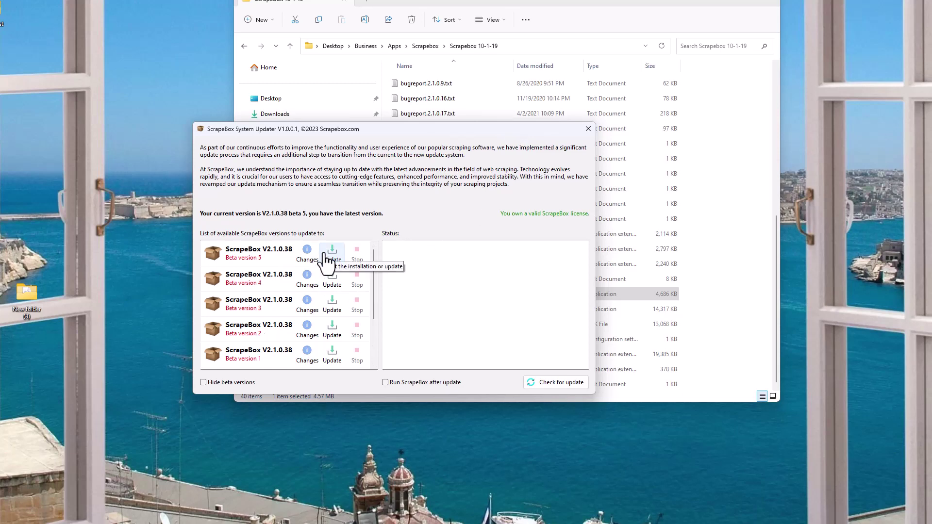